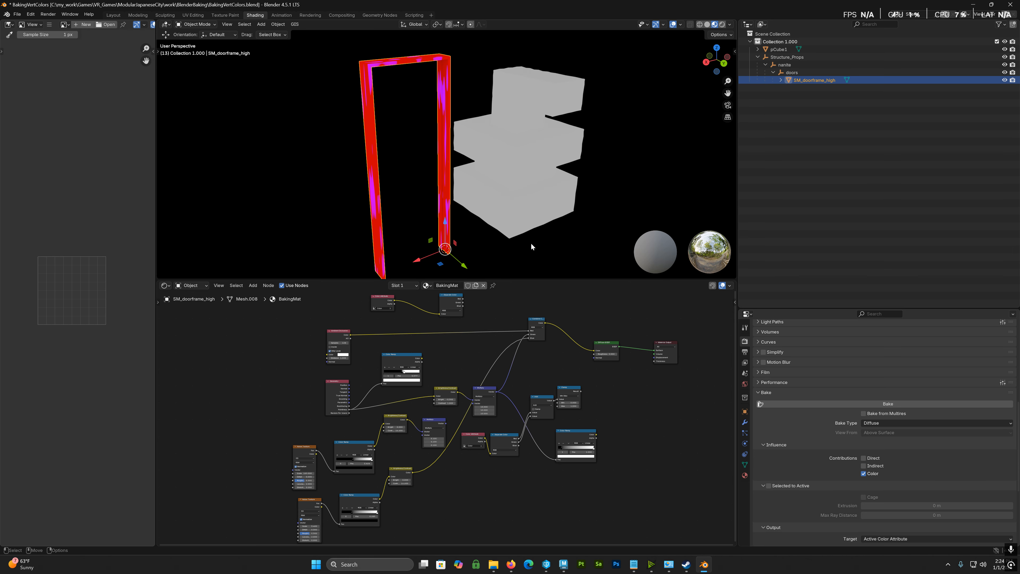
Enlarge the shader node area by moving its border with the 3D view upward, giving the material's nodes more room
{"action": "left_click_drag", "start_coordinate": [355, 281], "coordinate": [361, 225]}
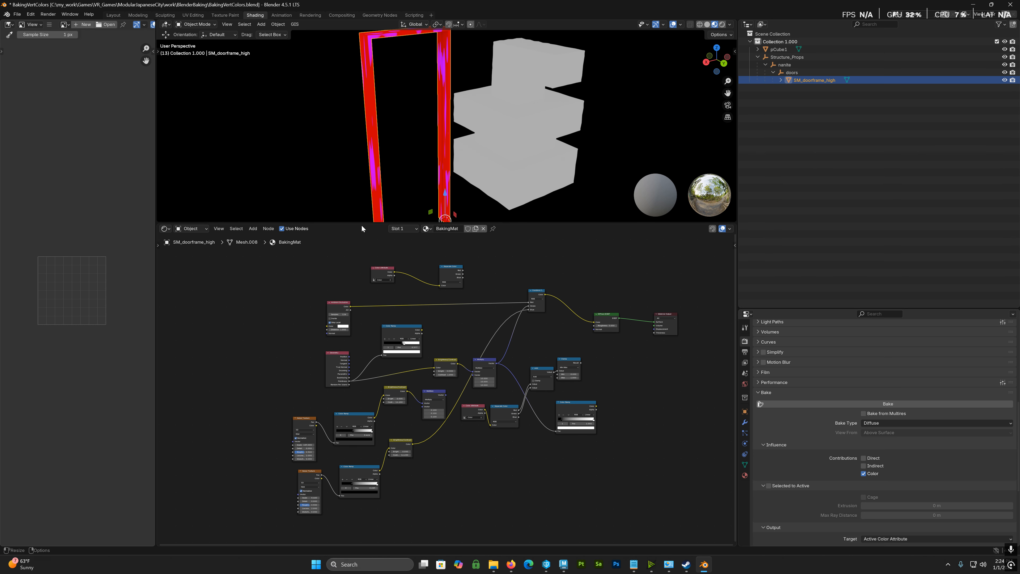
{"action": "scroll", "coordinate": [397, 411], "scroll_direction": "up", "scroll_amount": 1}
{"action": "scroll", "coordinate": [353, 392], "scroll_direction": "up", "scroll_amount": 1}
{"action": "middle_click_drag", "start_coordinate": [385, 301], "coordinate": [419, 335]}
Assign the existing BakingMat material to the stacked block mesh pCube1 in place of its current material
{"action": "left_click", "coordinate": [520, 166]}
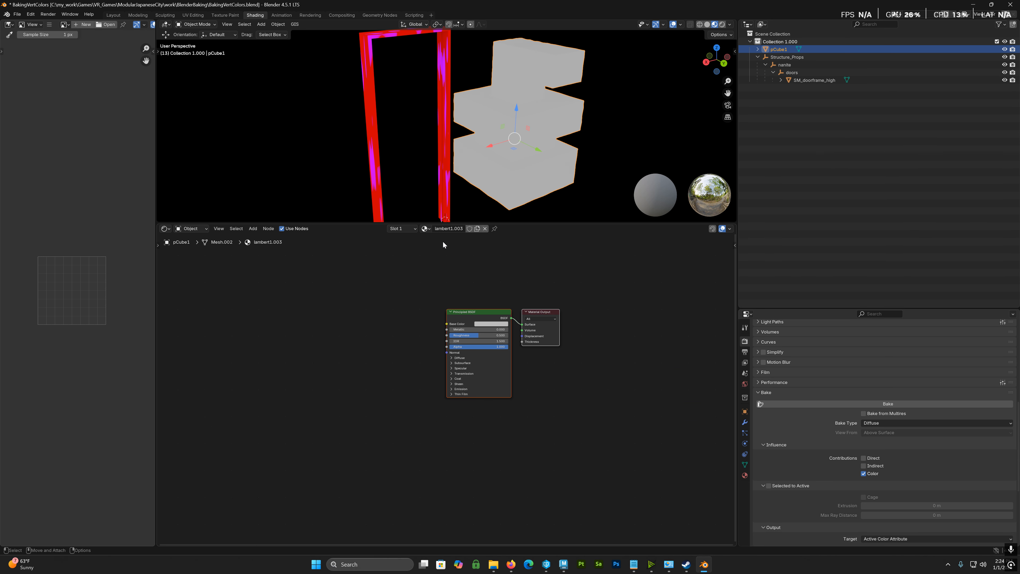
{"action": "left_click", "coordinate": [427, 229]}
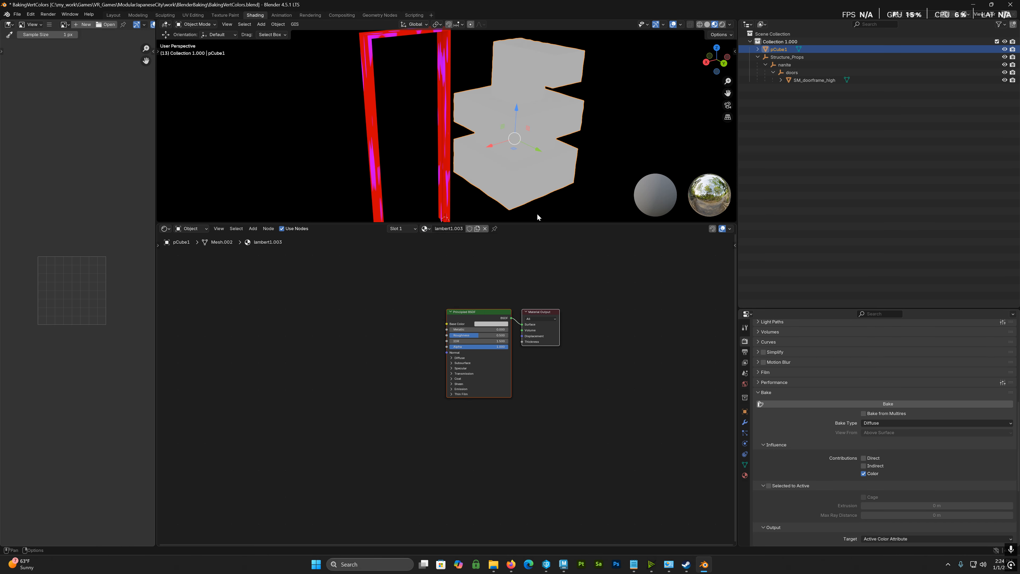
{"action": "left_click", "coordinate": [440, 167]}
{"action": "left_click", "coordinate": [496, 170]}
{"action": "left_click", "coordinate": [425, 229]}
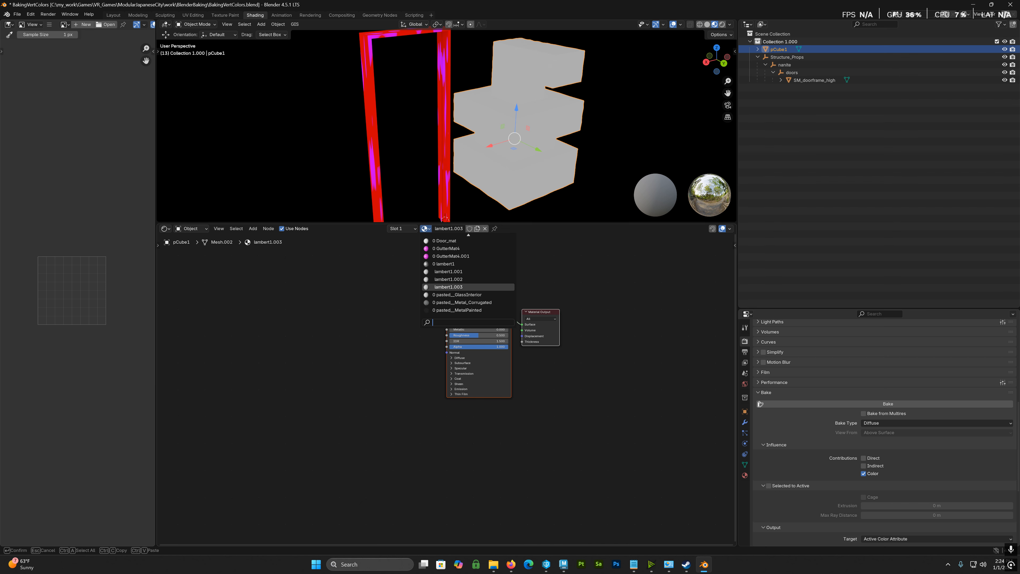
{"action": "left_click", "coordinate": [425, 228]}
{"action": "left_click", "coordinate": [426, 229]}
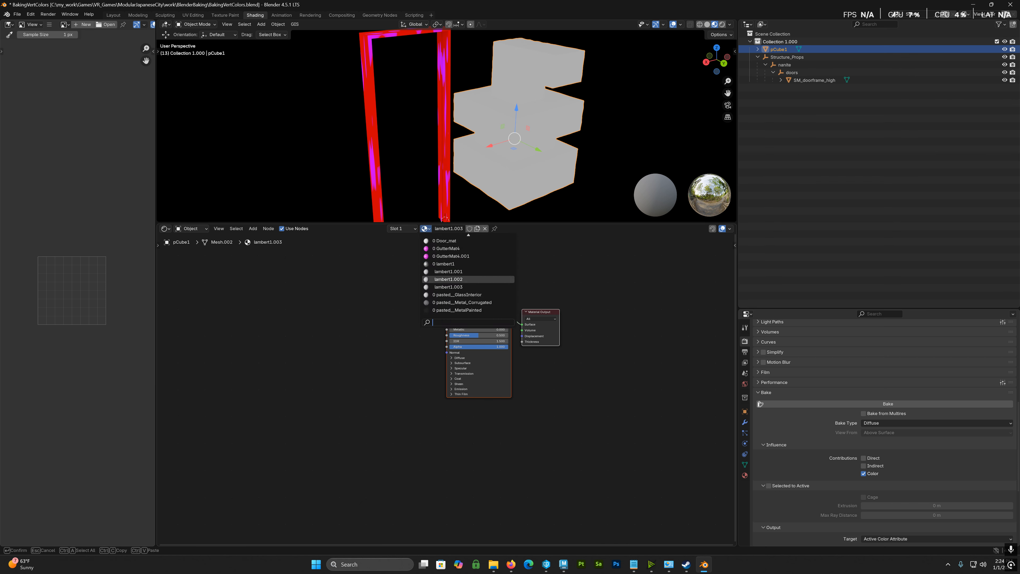
{"action": "scroll", "coordinate": [468, 249], "scroll_direction": "up", "scroll_amount": 1}
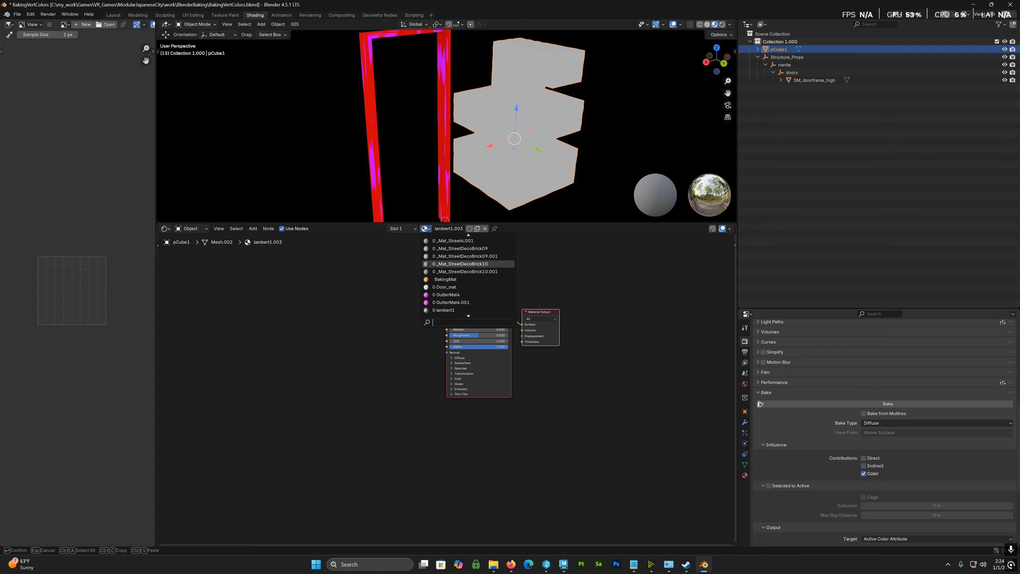
{"action": "left_click", "coordinate": [467, 240]}
Examine how the Geometry node's Pointiness output runs through the Brightness/Contrast and Multiply nodes
{"action": "middle_click_drag", "start_coordinate": [508, 274], "coordinate": [442, 311]}
{"action": "scroll", "coordinate": [390, 306], "scroll_direction": "up", "scroll_amount": 4}
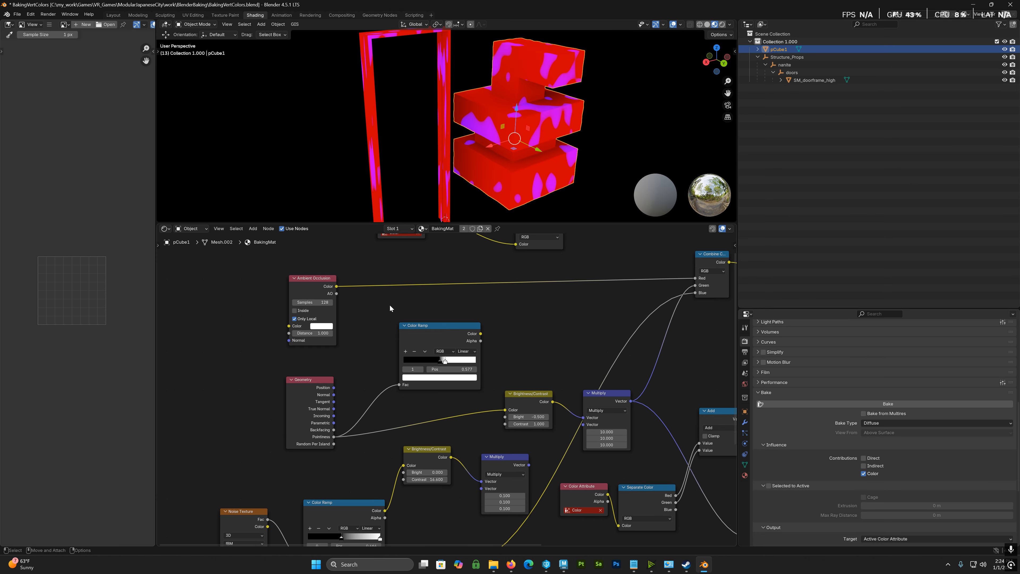
{"action": "middle_click_drag", "start_coordinate": [386, 297], "coordinate": [507, 254]}
{"action": "scroll", "coordinate": [436, 339], "scroll_direction": "up", "scroll_amount": 4}
{"action": "left_click", "coordinate": [430, 327]}
{"action": "middle_click_drag", "start_coordinate": [464, 335], "coordinate": [441, 376]}
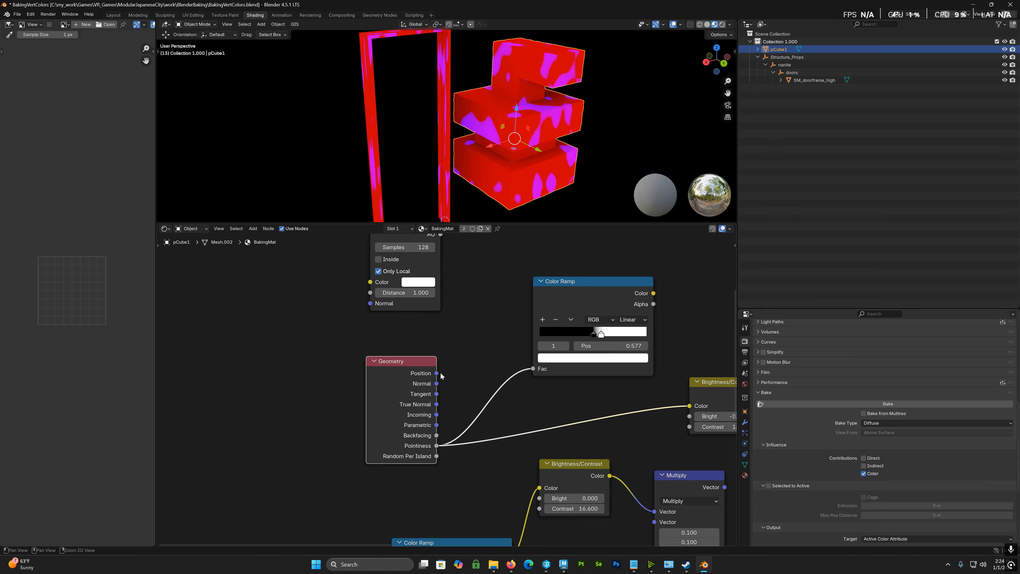
{"action": "scroll", "coordinate": [472, 383], "scroll_direction": "up", "scroll_amount": 2}
{"action": "scroll", "coordinate": [488, 406], "scroll_direction": "down", "scroll_amount": 7}
{"action": "middle_click_drag", "start_coordinate": [565, 360], "coordinate": [416, 368]}
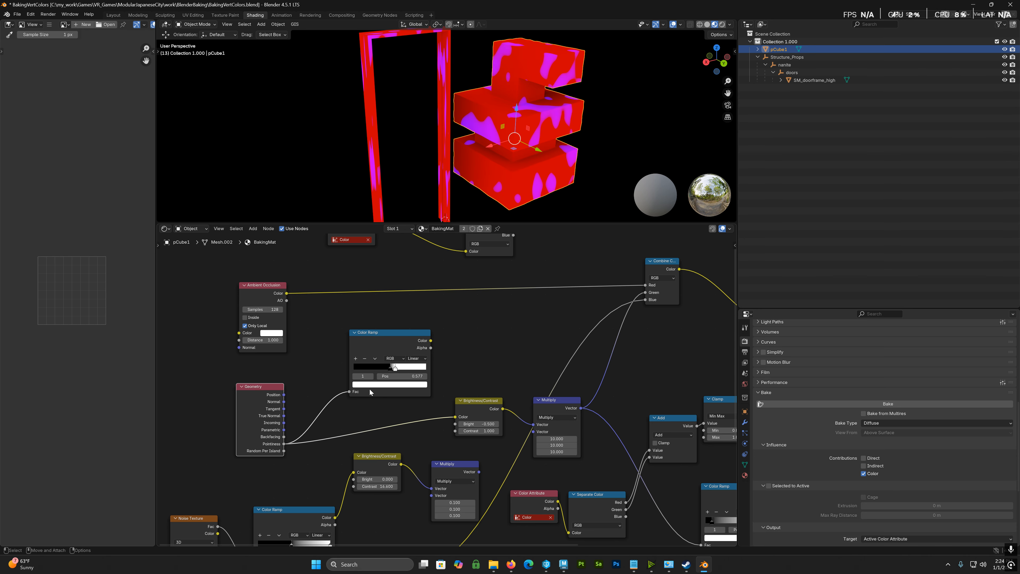
{"action": "middle_click_drag", "start_coordinate": [409, 415], "coordinate": [424, 374]}
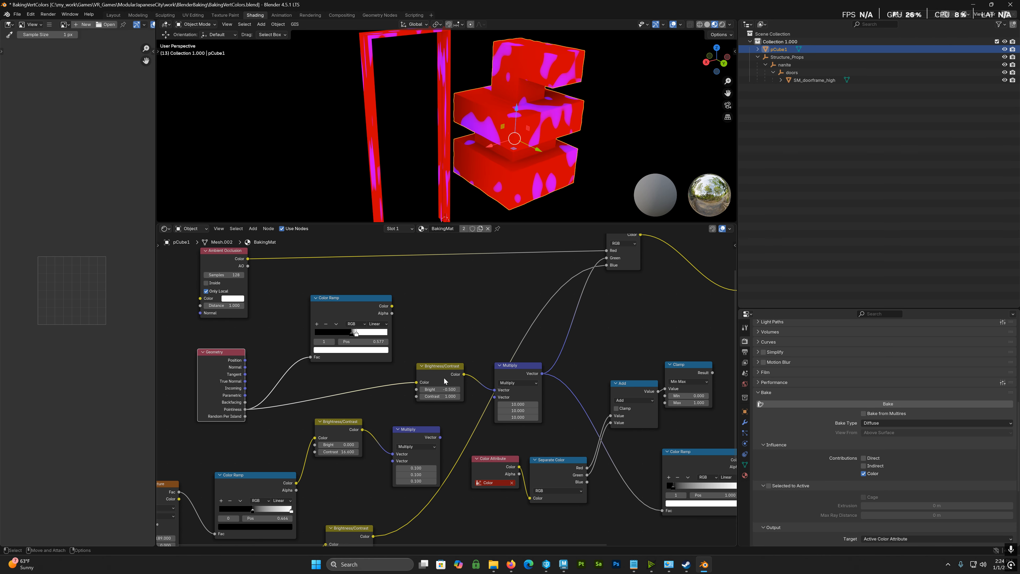
{"action": "middle_click_drag", "start_coordinate": [520, 367], "coordinate": [430, 373]}
{"action": "scroll", "coordinate": [432, 374], "scroll_direction": "up", "scroll_amount": 3}
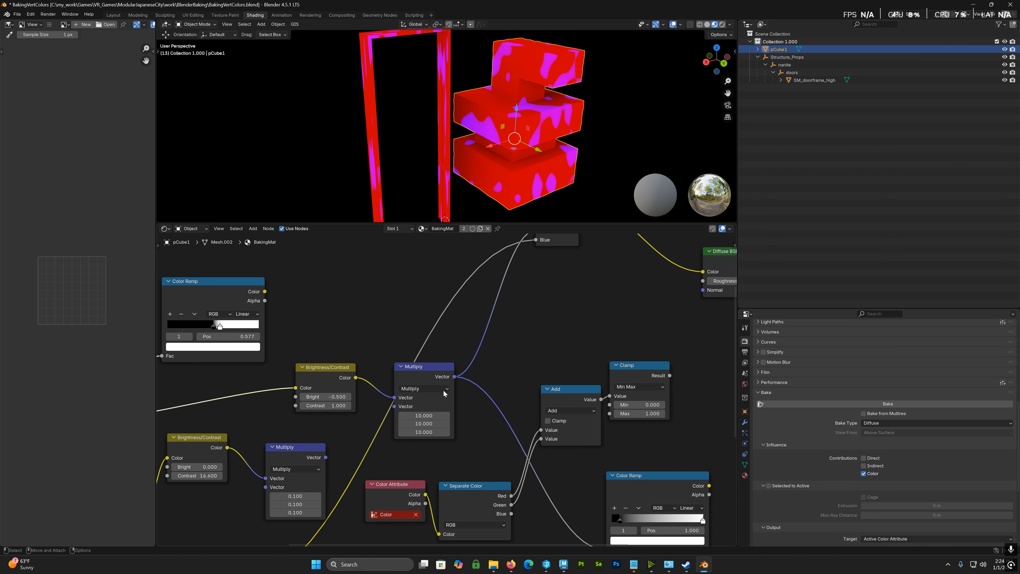
{"action": "middle_click_drag", "start_coordinate": [467, 301], "coordinate": [419, 380]}
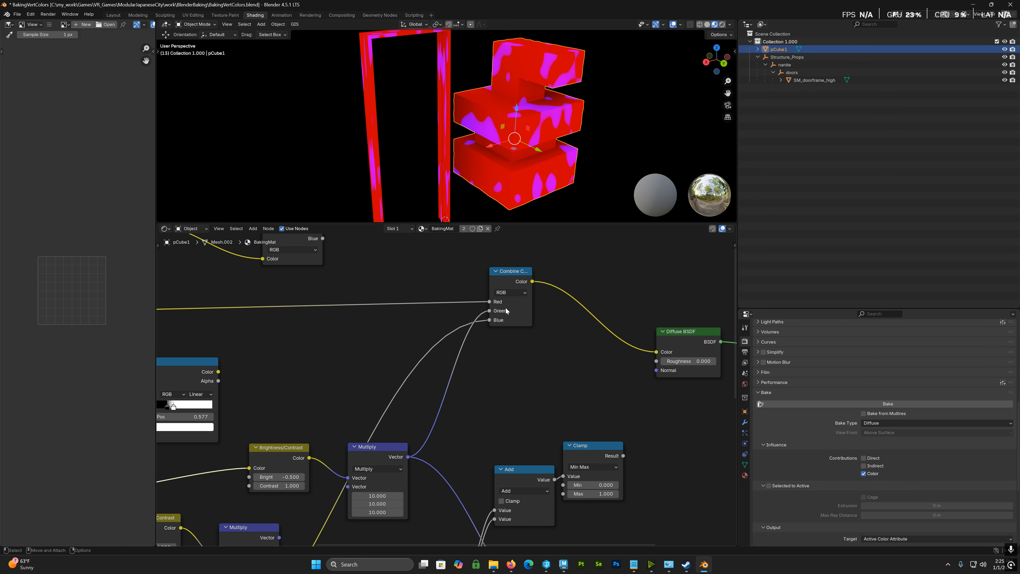
Examine the final part of the BakingMat graph, from Combine Color through Diffuse BSDF to Material Output
{"action": "left_click", "coordinate": [514, 307]}
{"action": "middle_click_drag", "start_coordinate": [497, 338], "coordinate": [372, 330]}
{"action": "scroll", "coordinate": [531, 360], "scroll_direction": "down", "scroll_amount": 2}
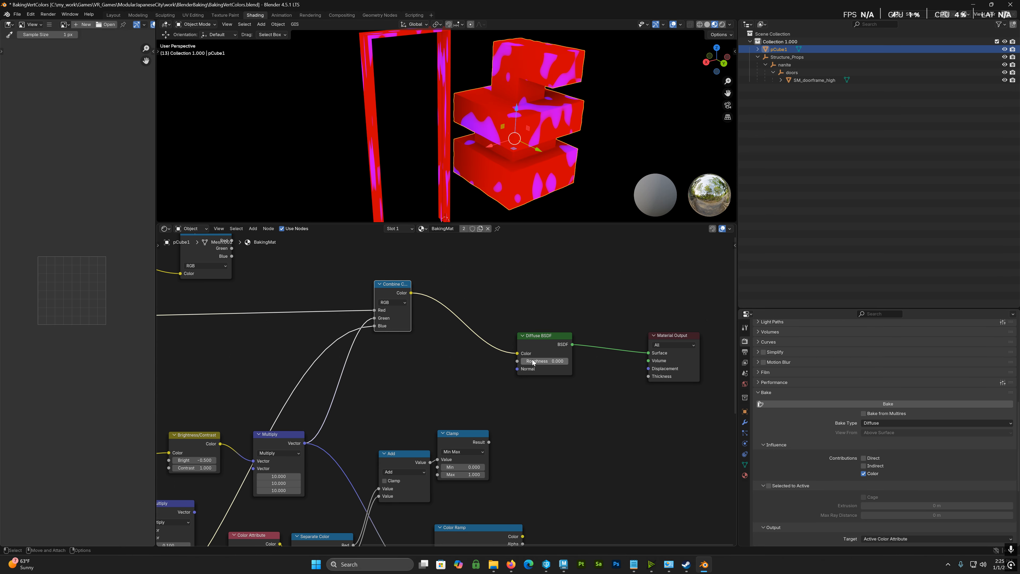
{"action": "scroll", "coordinate": [537, 363], "scroll_direction": "up", "scroll_amount": 5}
{"action": "middle_click_drag", "start_coordinate": [585, 332], "coordinate": [497, 377]}
{"action": "left_click", "coordinate": [497, 374]}
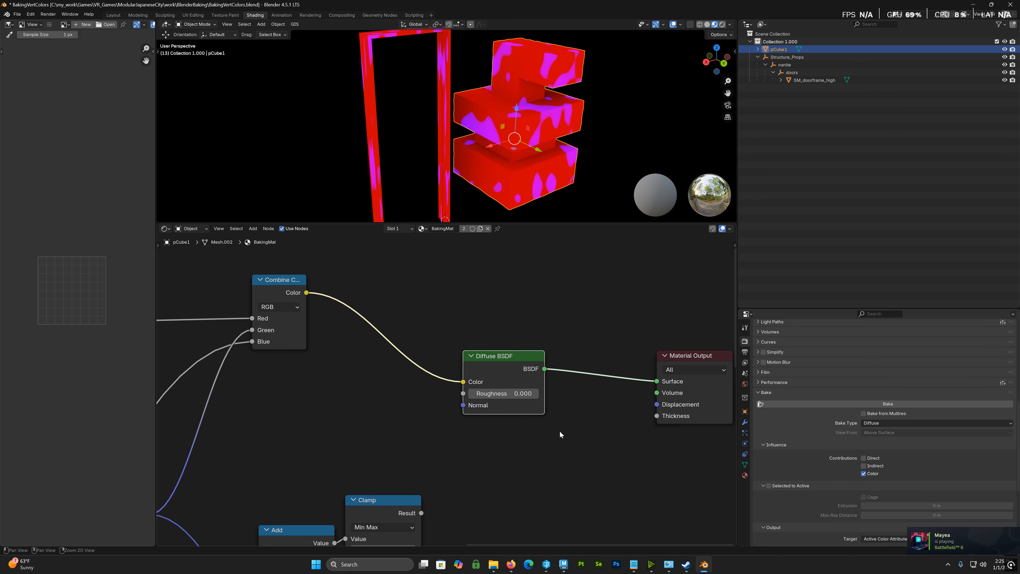
{"action": "middle_click_drag", "start_coordinate": [560, 430], "coordinate": [428, 426]}
{"action": "left_click", "coordinate": [552, 393]}
{"action": "middle_click_drag", "start_coordinate": [301, 378], "coordinate": [517, 377]}
{"action": "scroll", "coordinate": [519, 367], "scroll_direction": "down", "scroll_amount": 1}
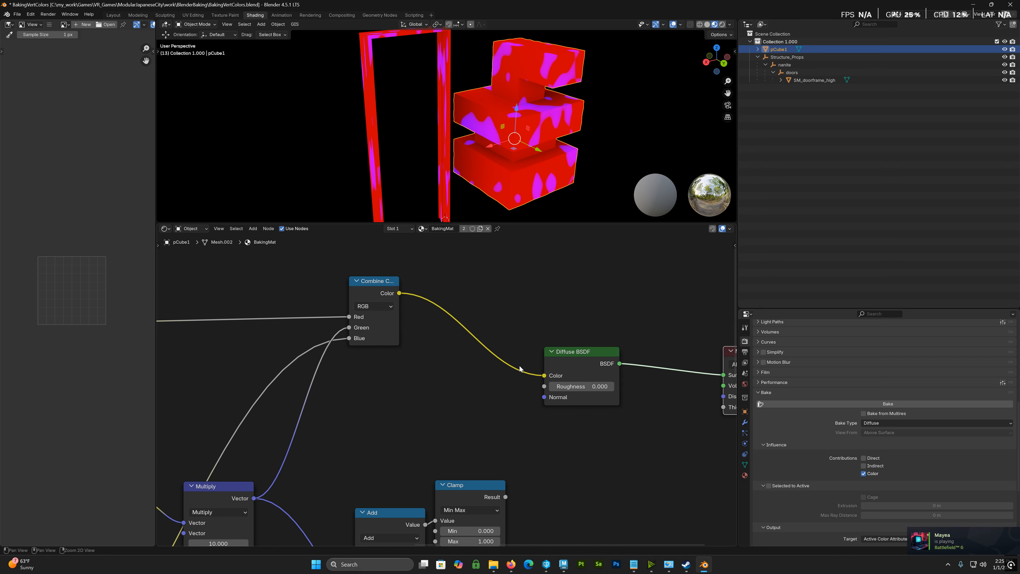
Examine the Ambient Occlusion node's settings and its connection to the red input of Combine Color
{"action": "middle_click_drag", "start_coordinate": [404, 363], "coordinate": [527, 350]}
{"action": "scroll", "coordinate": [386, 358], "scroll_direction": "down", "scroll_amount": 2}
{"action": "middle_click_drag", "start_coordinate": [335, 362], "coordinate": [499, 364]}
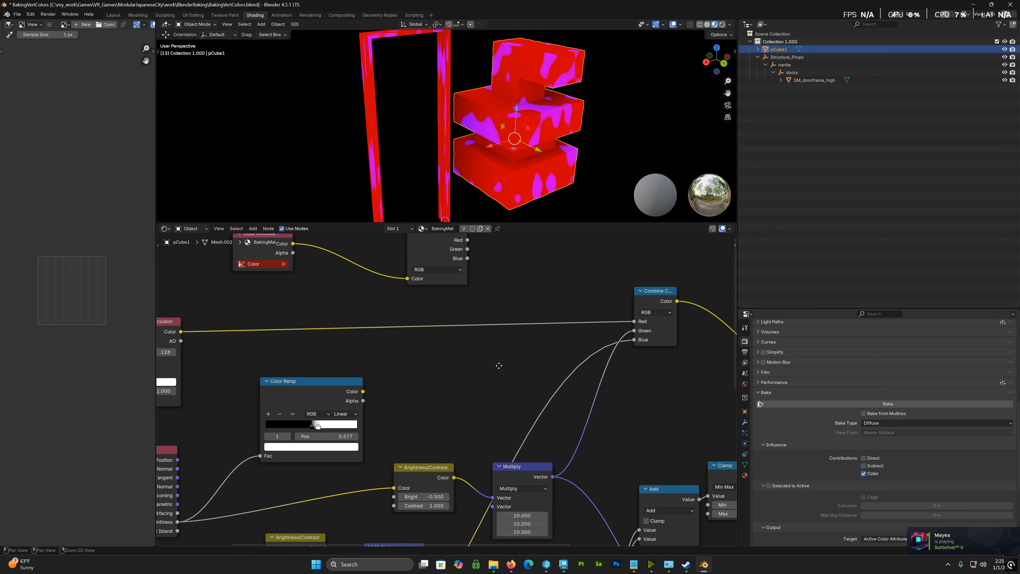
{"action": "scroll", "coordinate": [449, 352], "scroll_direction": "down", "scroll_amount": 1}
{"action": "middle_click_drag", "start_coordinate": [344, 355], "coordinate": [454, 360]}
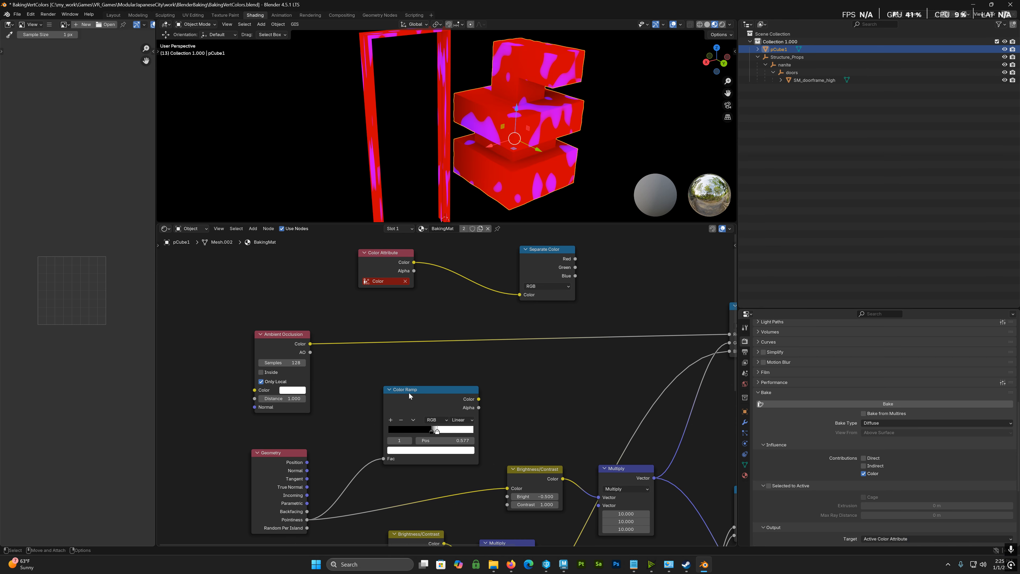
{"action": "middle_click_drag", "start_coordinate": [569, 360], "coordinate": [536, 378]}
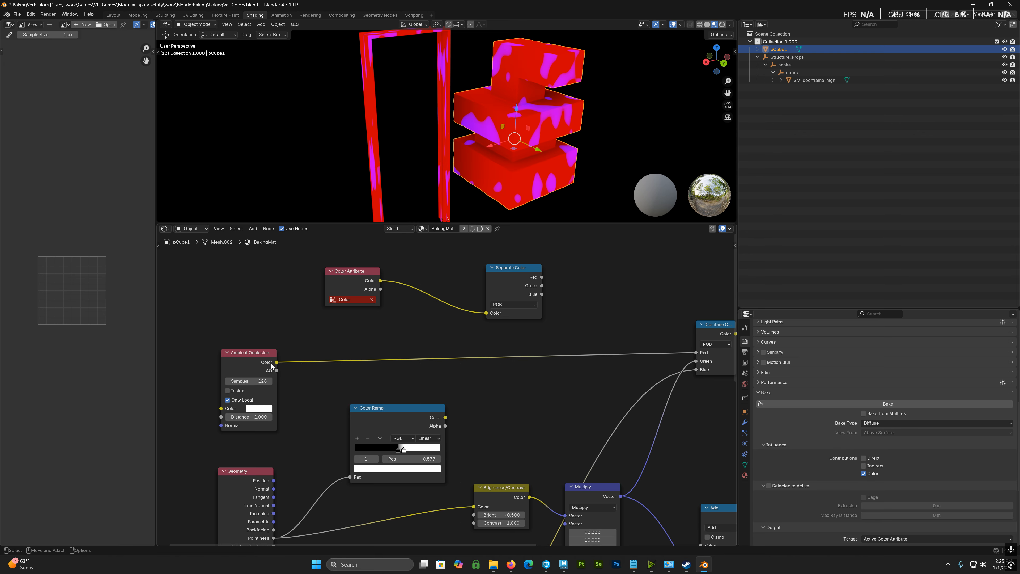
{"action": "middle_click_drag", "start_coordinate": [470, 357], "coordinate": [513, 351], "text": "alt"}
{"action": "right_click_drag", "start_coordinate": [370, 382], "coordinate": [546, 365], "text": "alt"}
{"action": "middle_click_drag", "start_coordinate": [715, 354], "coordinate": [467, 377], "text": "alt"}
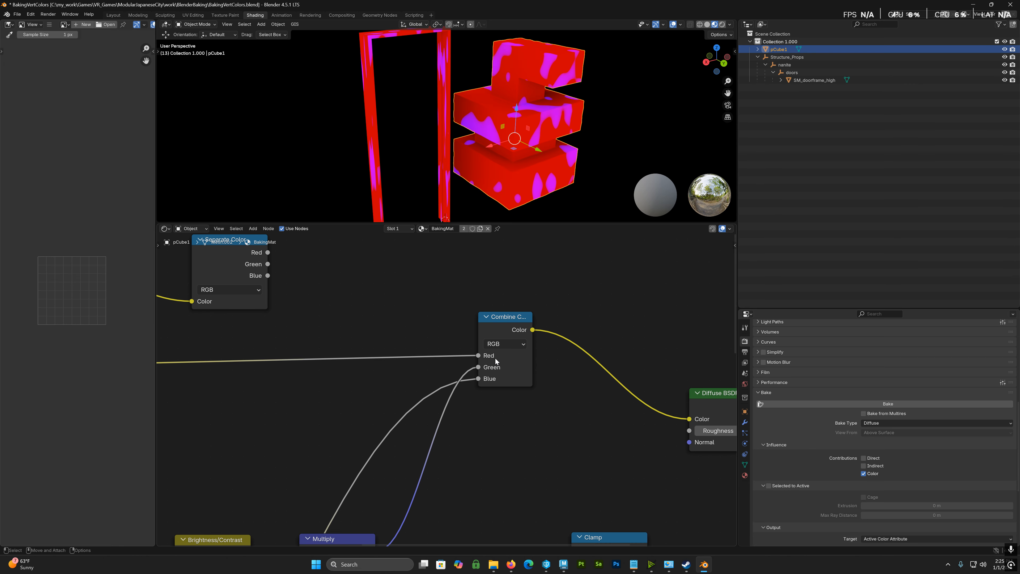
Examine the lower Noise Texture, Color Ramp and Brightness/Contrast chain that feeds the blue input of Combine Color
{"action": "scroll", "coordinate": [498, 360], "scroll_direction": "down", "scroll_amount": 2}
{"action": "middle_click_drag", "start_coordinate": [471, 428], "coordinate": [601, 303], "text": "alt"}
{"action": "scroll", "coordinate": [562, 328], "scroll_direction": "down", "scroll_amount": 4}
{"action": "middle_click_drag", "start_coordinate": [489, 382], "coordinate": [563, 319], "text": "alt"}
{"action": "middle_click_drag", "start_coordinate": [458, 358], "coordinate": [520, 300], "text": "alt"}
{"action": "middle_click_drag", "start_coordinate": [436, 434], "coordinate": [480, 379], "text": "alt"}
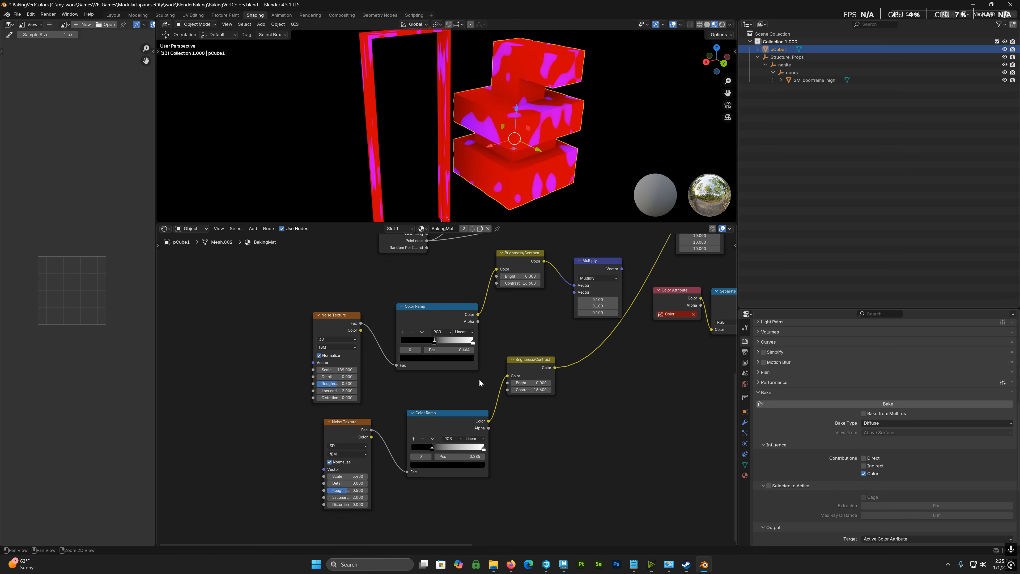
{"action": "left_click", "coordinate": [357, 423]}
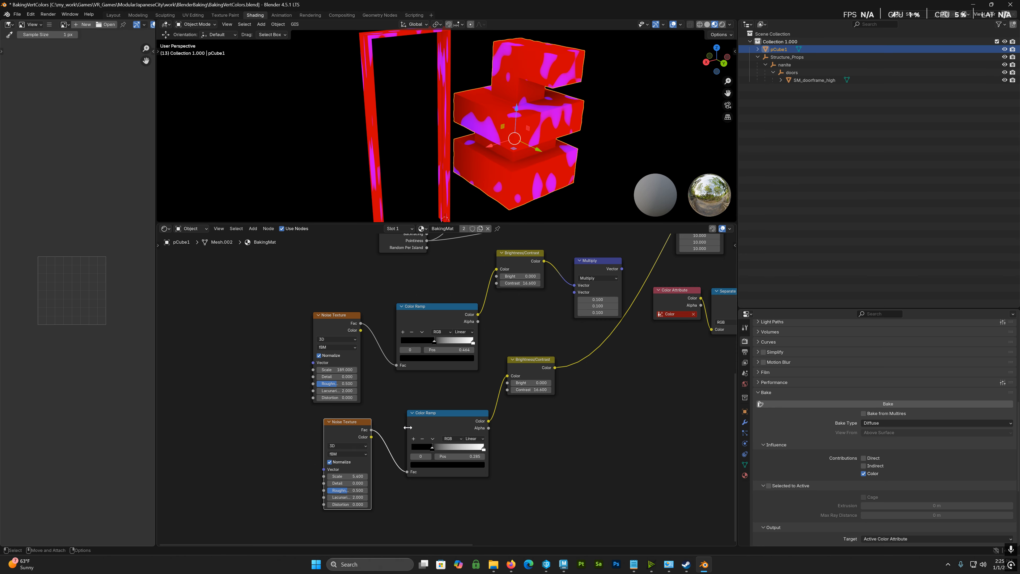
{"action": "scroll", "coordinate": [426, 375], "scroll_direction": "up", "scroll_amount": 4}
{"action": "middle_click_drag", "start_coordinate": [354, 462], "coordinate": [394, 387], "text": "alt"}
{"action": "scroll", "coordinate": [394, 387], "scroll_direction": "up", "scroll_amount": 2}
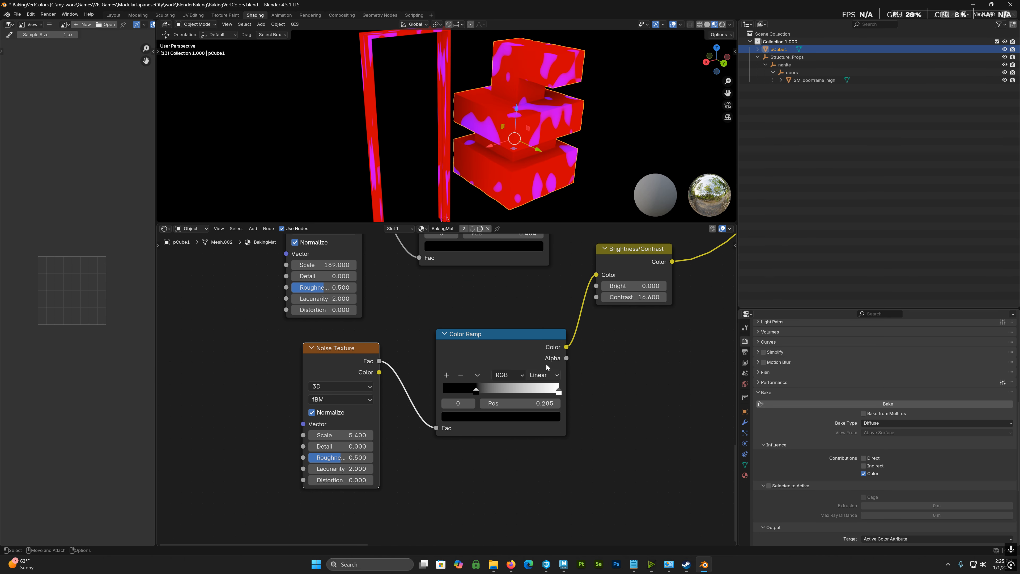
{"action": "middle_click_drag", "start_coordinate": [667, 339], "coordinate": [462, 377], "text": "alt"}
{"action": "mouse_move", "coordinate": [548, 357]}
{"action": "middle_mouse_down", "text": "alt"}
{"action": "mouse_move", "coordinate": [496, 435]}
{"action": "mouse_move", "coordinate": [477, 421]}
{"action": "middle_mouse_up", "text": "alt"}
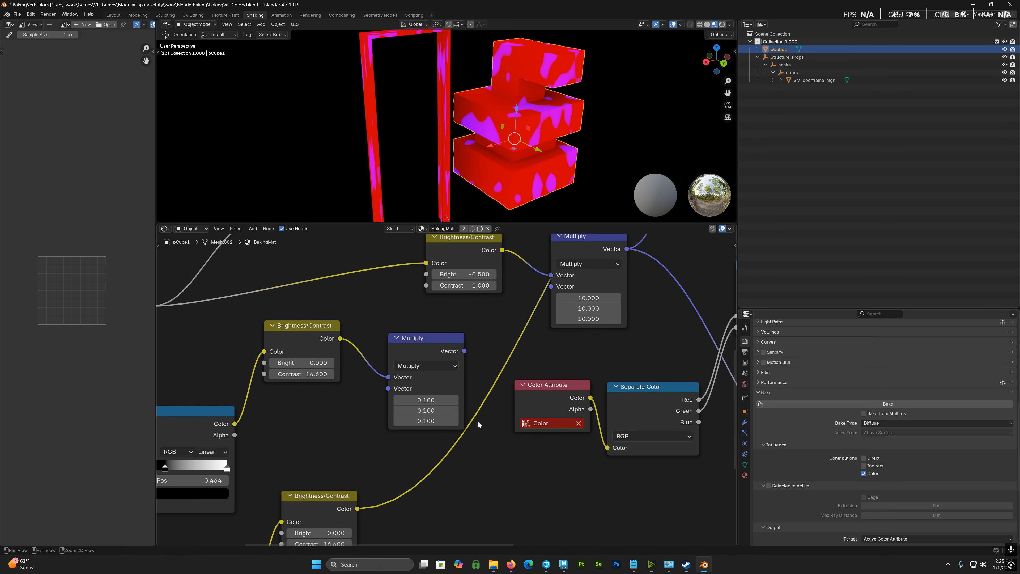
{"action": "middle_click_drag", "start_coordinate": [585, 310], "coordinate": [541, 363], "text": "alt"}
{"action": "middle_click_drag", "start_coordinate": [602, 264], "coordinate": [458, 453], "text": "alt"}
{"action": "middle_click_drag", "start_coordinate": [561, 324], "coordinate": [519, 374], "text": "alt"}
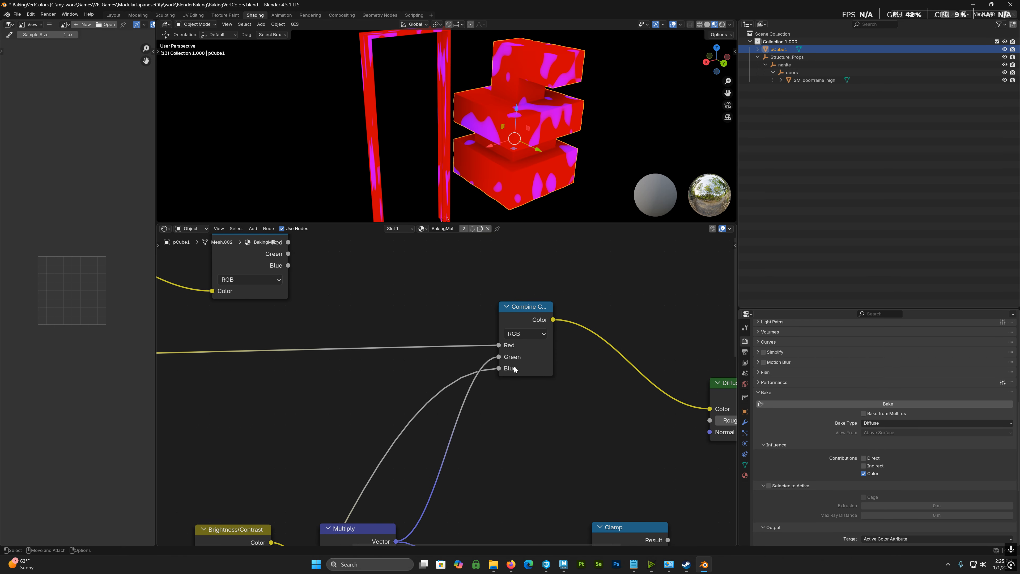
Set the scale of the lower Noise Texture node to 5.000, trying 3.800 first to compare the pattern
{"action": "mouse_move", "coordinate": [533, 169]}
{"action": "left_mouse_down", "text": "alt"}
{"action": "mouse_move", "coordinate": [550, 161]}
{"action": "mouse_move", "coordinate": [494, 177]}
{"action": "mouse_move", "coordinate": [526, 175]}
{"action": "left_mouse_up", "text": "alt"}
{"action": "mouse_move", "coordinate": [444, 284]}
{"action": "left_mouse_down", "text": "alt"}
{"action": "mouse_move", "coordinate": [472, 354]}
{"action": "mouse_move", "coordinate": [457, 395]}
{"action": "mouse_move", "coordinate": [502, 364]}
{"action": "left_mouse_up", "text": "alt"}
{"action": "mouse_move", "coordinate": [368, 435]}
{"action": "left_mouse_down"}
{"action": "mouse_move", "coordinate": [398, 435]}
{"action": "mouse_move", "coordinate": [317, 435]}
{"action": "mouse_move", "coordinate": [373, 426]}
{"action": "left_mouse_up"}
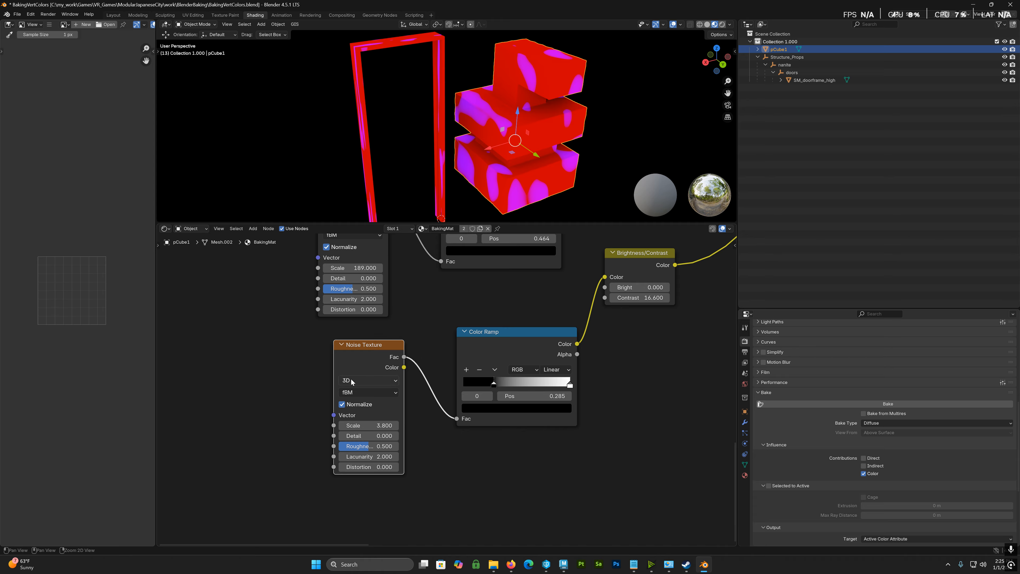
{"action": "left_click_drag", "start_coordinate": [369, 425], "coordinate": [406, 425]}
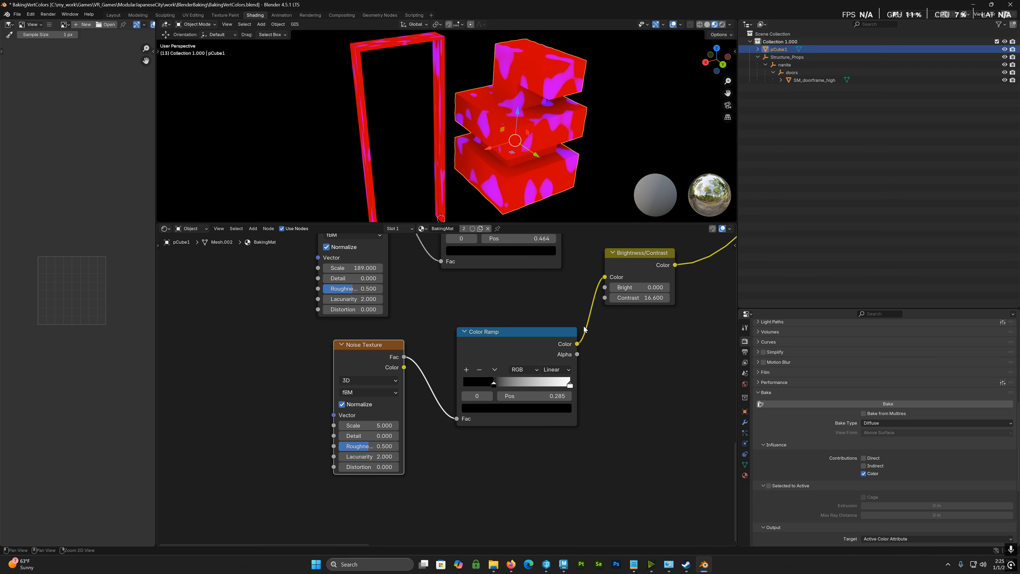
Inspect the noise pattern on the block mesh and review the whole node graph up to Material Output
{"action": "mouse_move", "coordinate": [548, 179]}
{"action": "middle_mouse_down"}
{"action": "mouse_move", "coordinate": [556, 188]}
{"action": "mouse_move", "coordinate": [542, 173]}
{"action": "middle_mouse_up"}
{"action": "scroll", "coordinate": [628, 337], "scroll_direction": "down", "scroll_amount": 4}
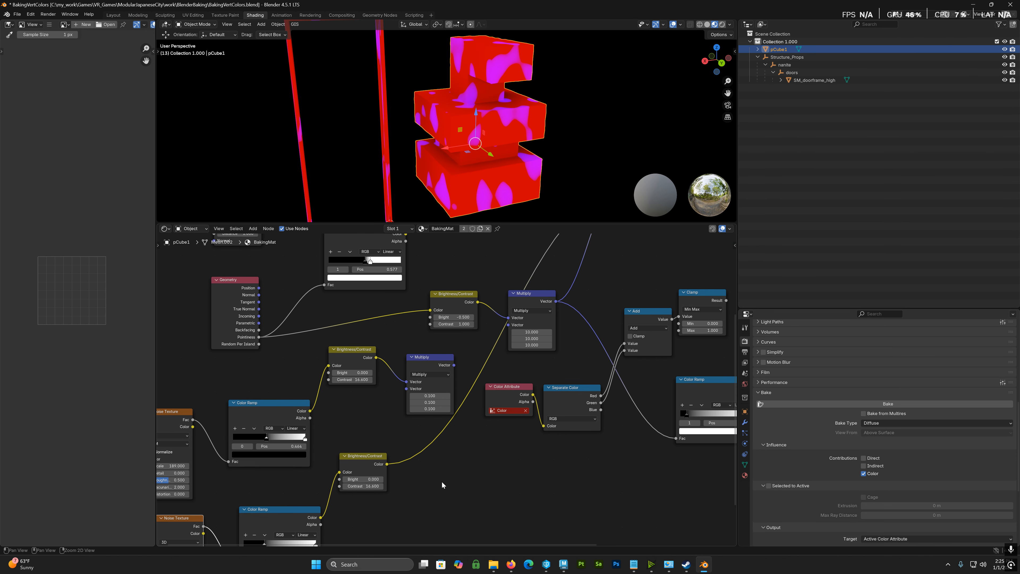
{"action": "middle_click_drag", "start_coordinate": [485, 205], "coordinate": [485, 216], "text": "shift"}
{"action": "middle_click_drag", "start_coordinate": [563, 285], "coordinate": [575, 289]}
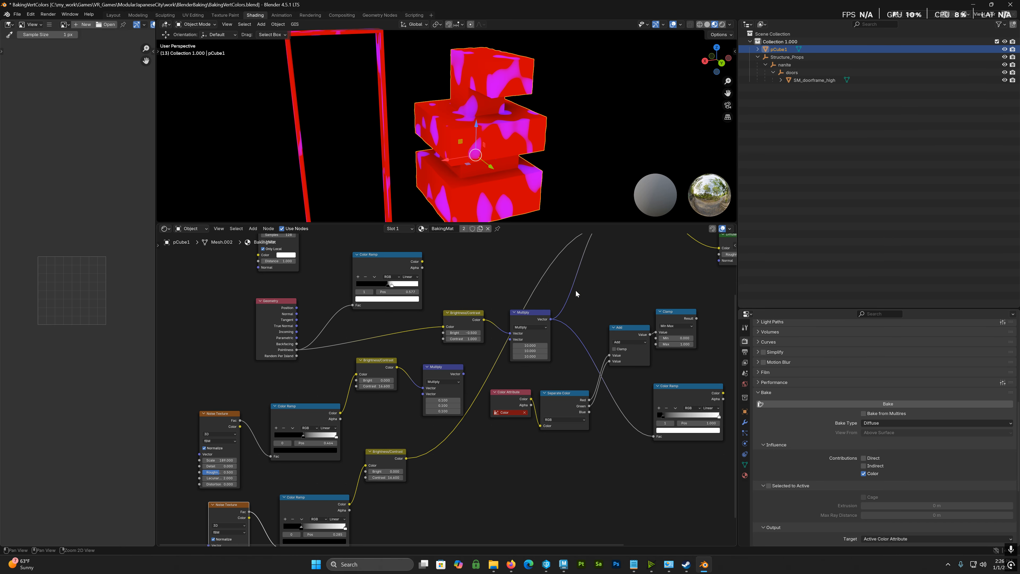
{"action": "scroll", "coordinate": [576, 289], "scroll_direction": "down", "scroll_amount": 3}
{"action": "middle_click_drag", "start_coordinate": [705, 286], "coordinate": [523, 396]}
{"action": "scroll", "coordinate": [542, 297], "scroll_direction": "up", "scroll_amount": 1}
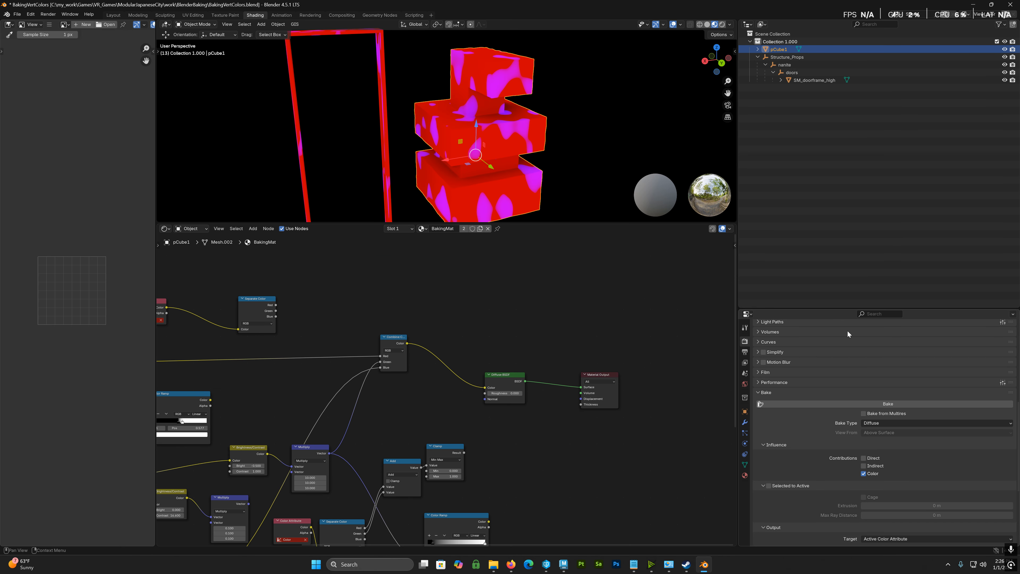
Add a color attribute named Color to the block mesh, with the Face Corner domain and Byte Color data type
{"action": "left_click", "coordinate": [744, 465]}
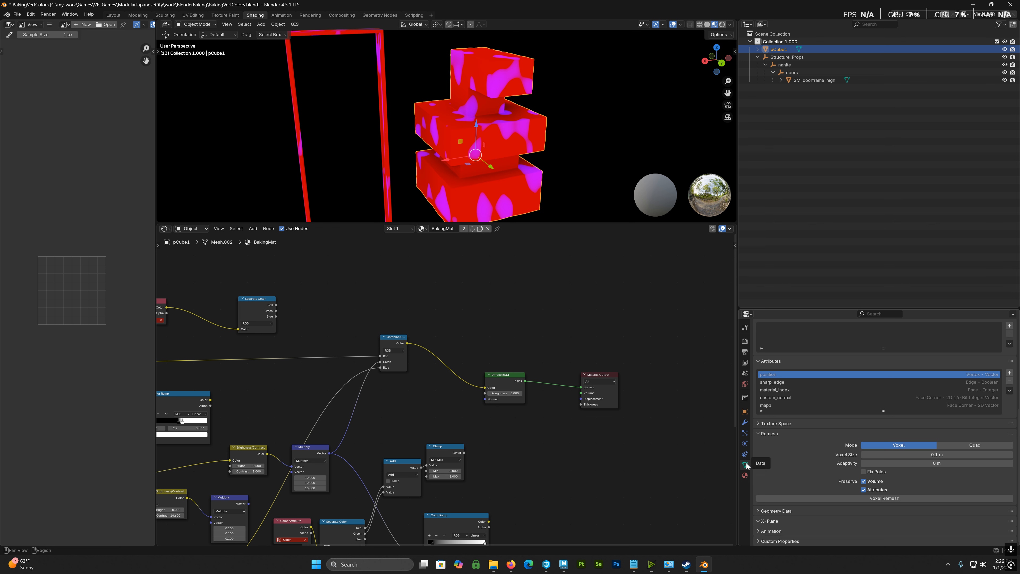
{"action": "scroll", "coordinate": [823, 440], "scroll_direction": "up", "scroll_amount": 6}
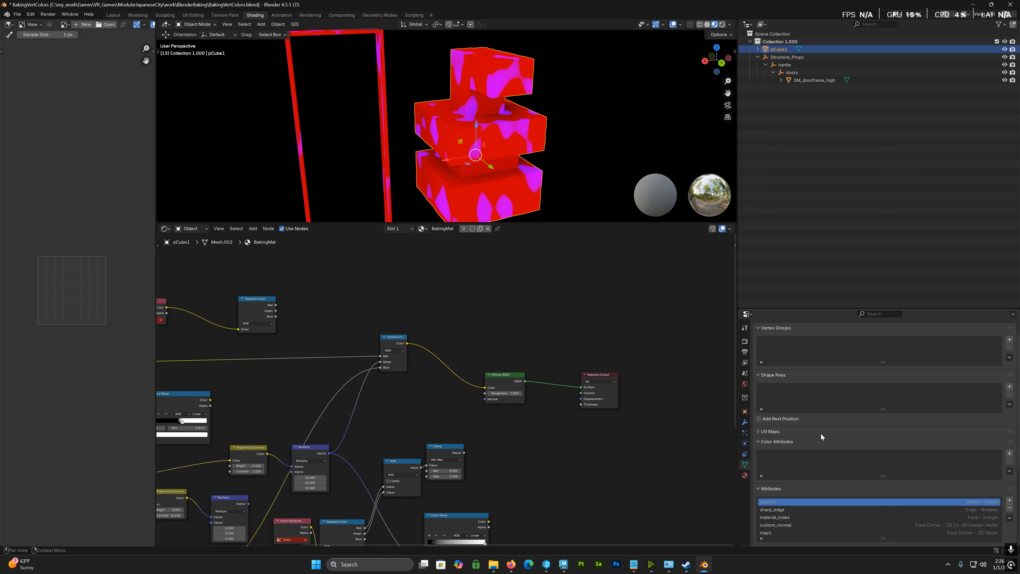
{"action": "left_click", "coordinate": [1009, 454]}
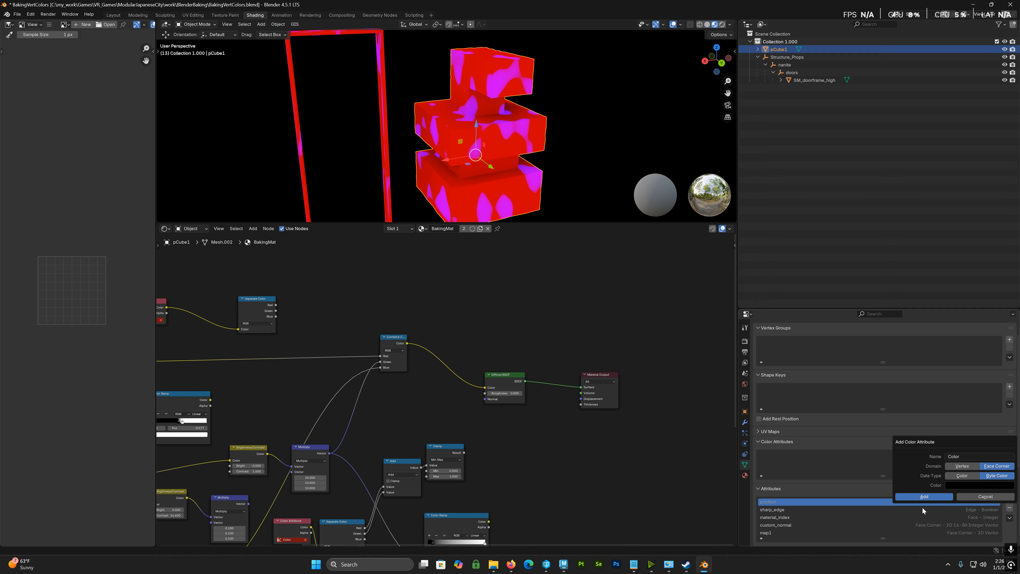
{"action": "left_click", "coordinate": [925, 497]}
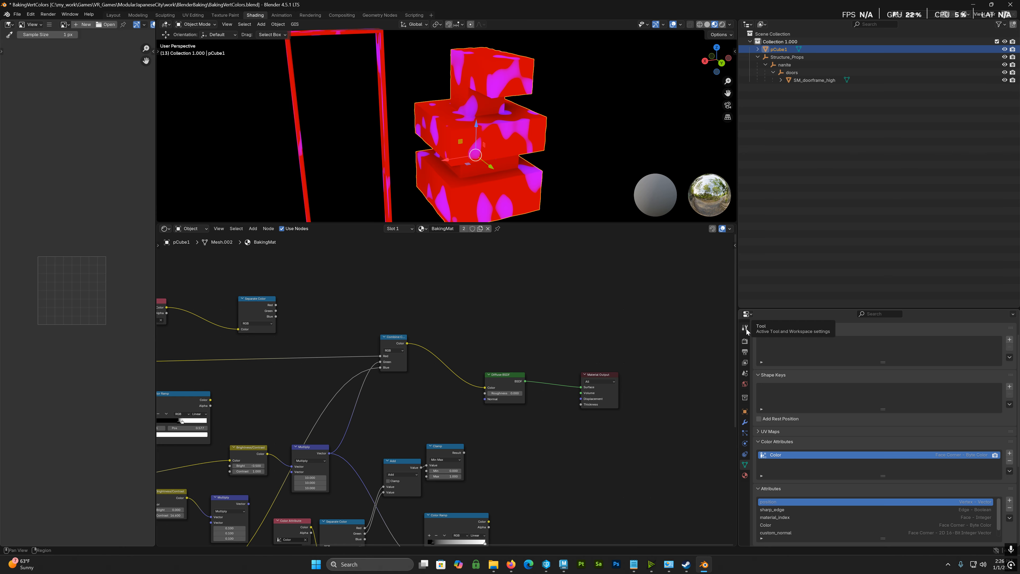
Bake the block mesh with bake type Diffuse, only the Color contribution and Active Color Attribute as the target
{"action": "left_click", "coordinate": [745, 341]}
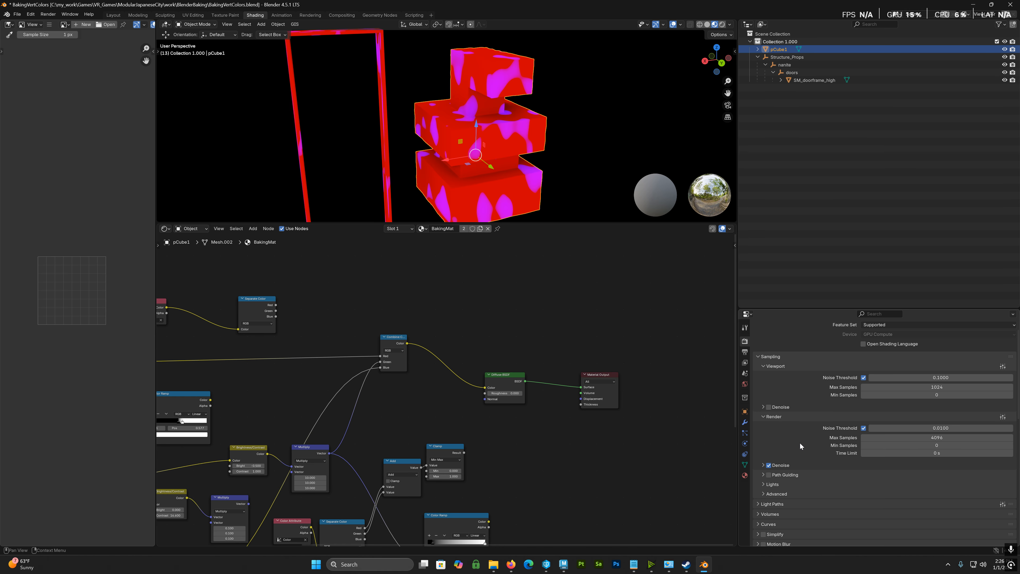
{"action": "scroll", "coordinate": [798, 442], "scroll_direction": "down", "scroll_amount": 6}
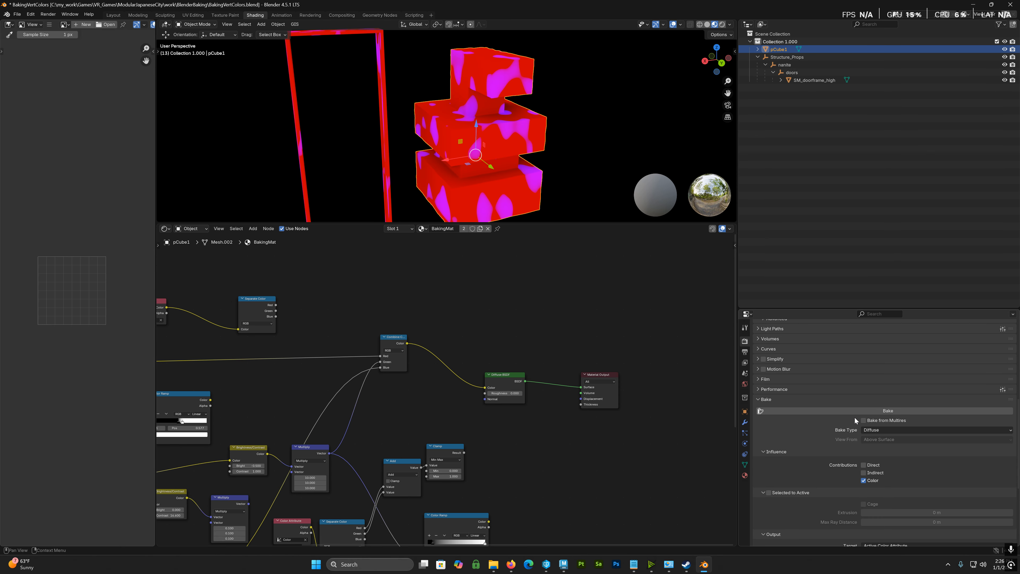
{"action": "left_click", "coordinate": [877, 431]}
{"action": "left_click", "coordinate": [874, 516]}
{"action": "scroll", "coordinate": [823, 461], "scroll_direction": "down", "scroll_amount": 4}
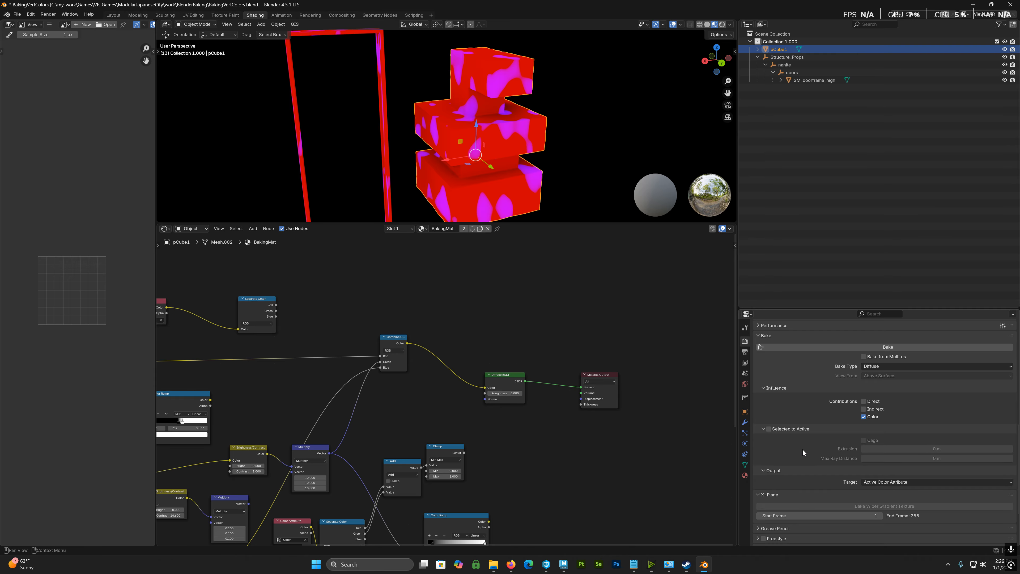
{"action": "scroll", "coordinate": [802, 449], "scroll_direction": "up", "scroll_amount": 6}
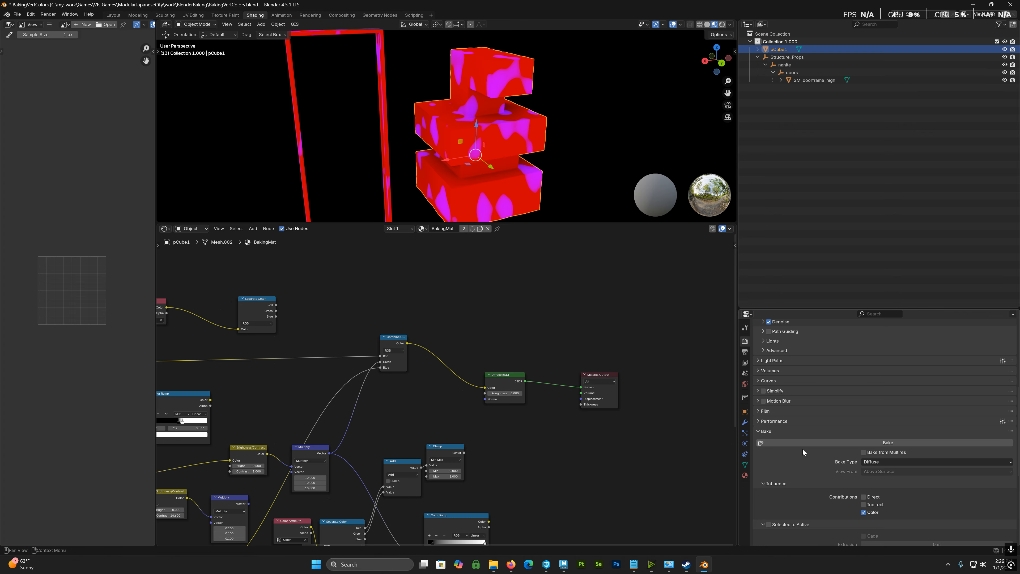
{"action": "scroll", "coordinate": [803, 448], "scroll_direction": "up", "scroll_amount": 7}
{"action": "scroll", "coordinate": [842, 459], "scroll_direction": "down", "scroll_amount": 7}
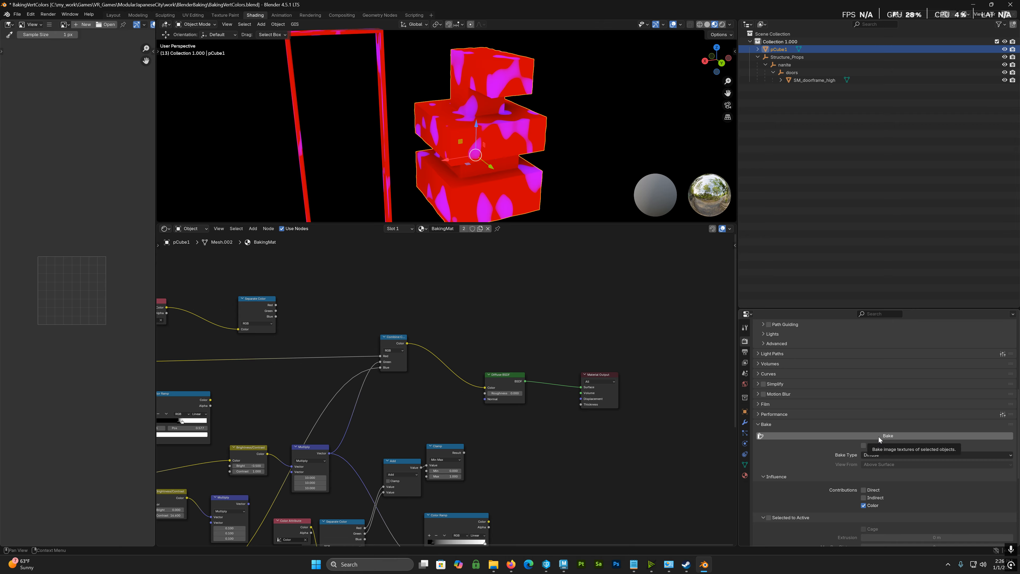
{"action": "left_click", "coordinate": [879, 436]}
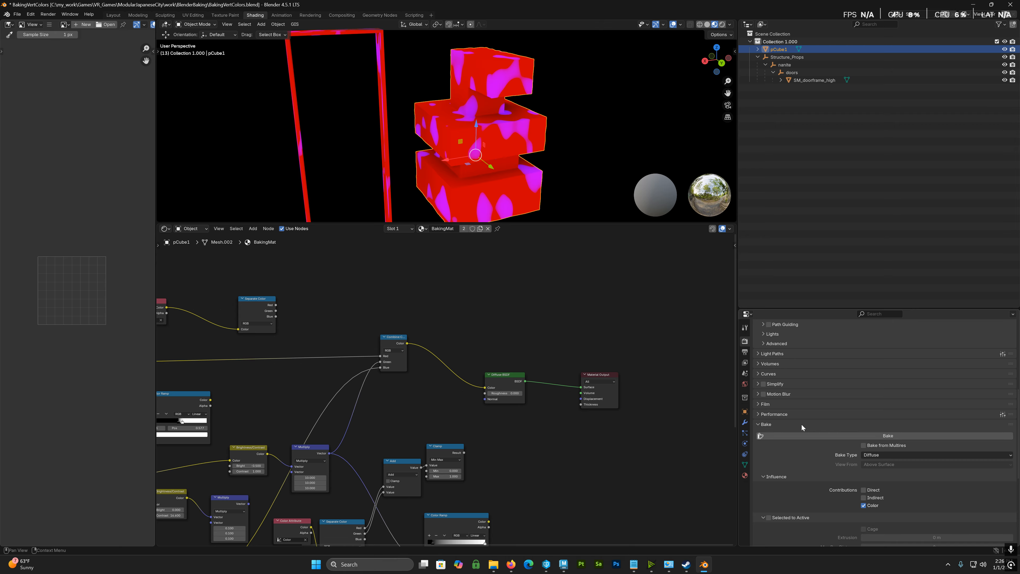
Connect Separate Color's Red output to the Diffuse BSDF color input and inspect the baked ambient occlusion on the block mesh
{"action": "middle_click_drag", "start_coordinate": [494, 325], "coordinate": [611, 321]}
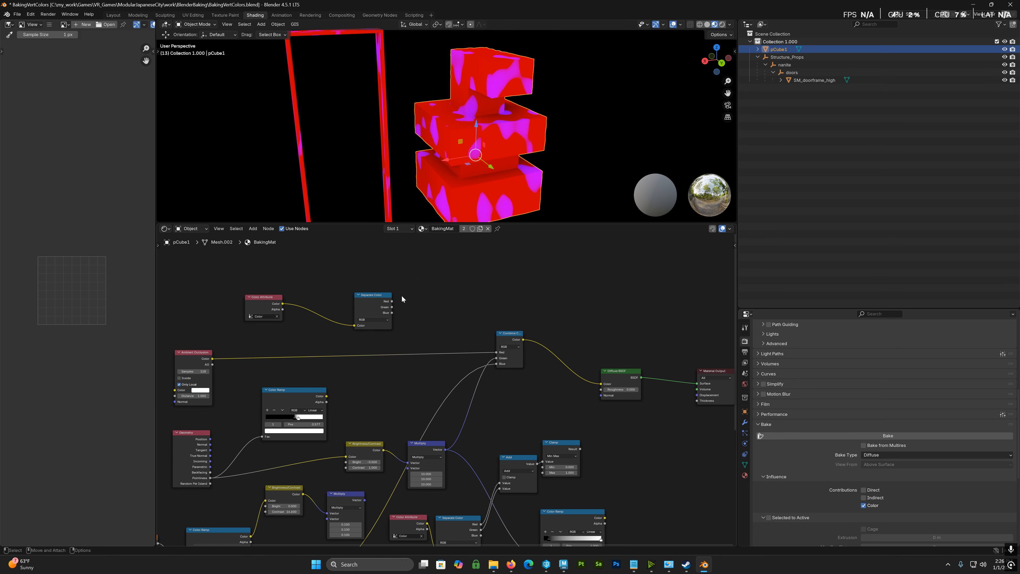
{"action": "left_click_drag", "start_coordinate": [391, 301], "coordinate": [432, 302]}
{"action": "middle_click_drag", "start_coordinate": [328, 320], "coordinate": [453, 346]}
{"action": "scroll", "coordinate": [413, 332], "scroll_direction": "up", "scroll_amount": 3}
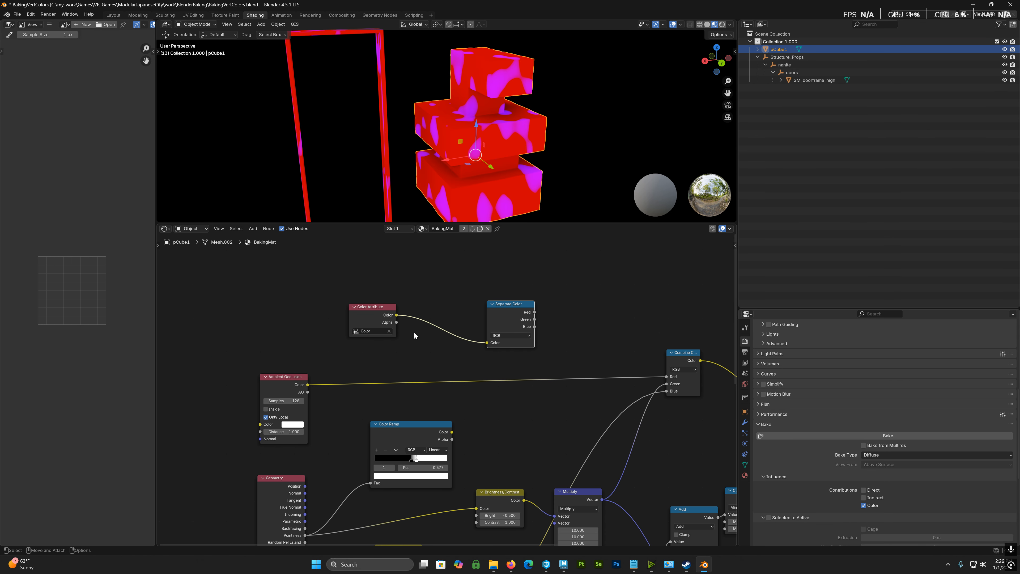
{"action": "scroll", "coordinate": [414, 332], "scroll_direction": "up", "scroll_amount": 4}
{"action": "middle_click_drag", "start_coordinate": [400, 309], "coordinate": [430, 356]}
{"action": "left_click", "coordinate": [370, 328]}
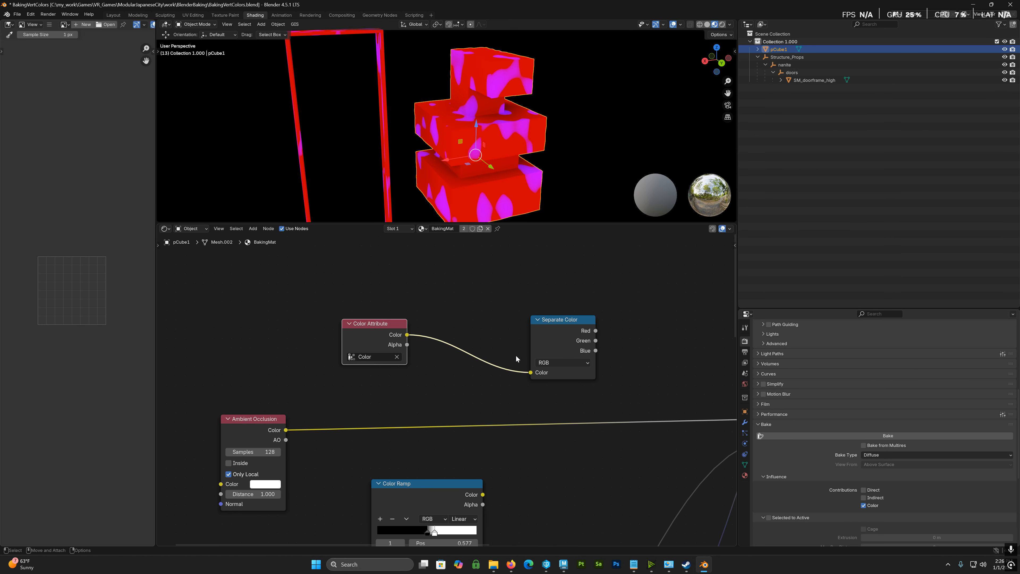
{"action": "middle_click_drag", "start_coordinate": [646, 357], "coordinate": [421, 337]}
{"action": "scroll", "coordinate": [360, 333], "scroll_direction": "down", "scroll_amount": 1}
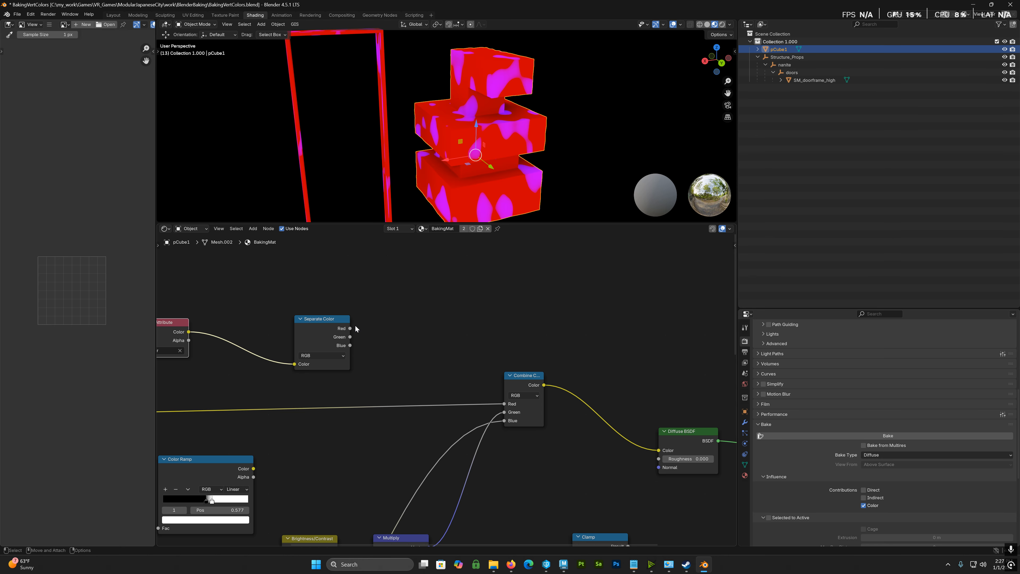
{"action": "left_click_drag", "start_coordinate": [350, 328], "coordinate": [659, 450]}
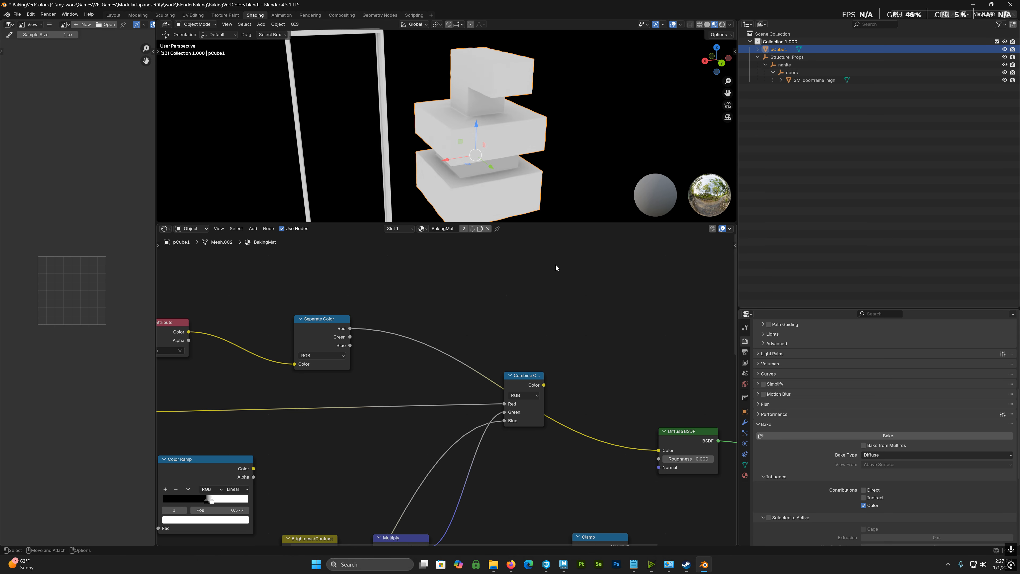
{"action": "middle_click_drag", "start_coordinate": [518, 189], "coordinate": [463, 136]}
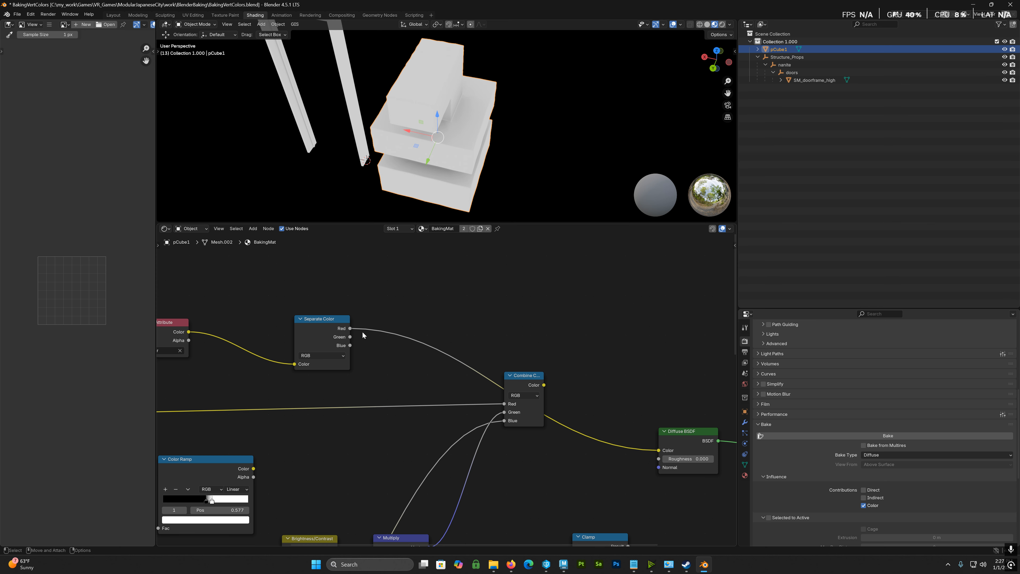
Feed Separate Color's Green and then Blue output into the Diffuse BSDF color, inspecting each baked mask on the mesh
{"action": "mouse_move", "coordinate": [350, 337]}
{"action": "left_mouse_down"}
{"action": "mouse_move", "coordinate": [467, 354]}
{"action": "mouse_move", "coordinate": [658, 450]}
{"action": "left_mouse_up"}
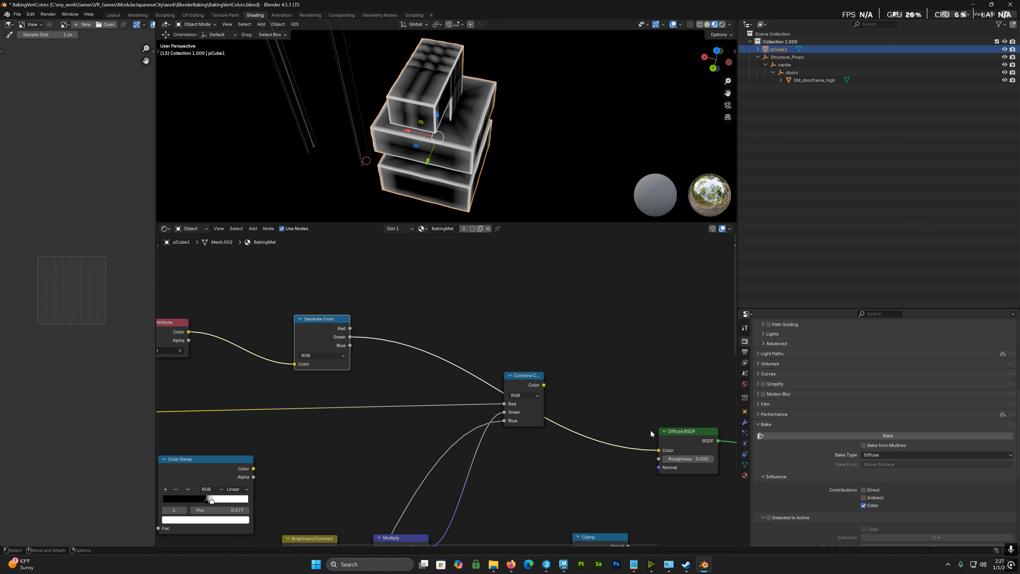
{"action": "middle_click_drag", "start_coordinate": [462, 128], "coordinate": [454, 95]}
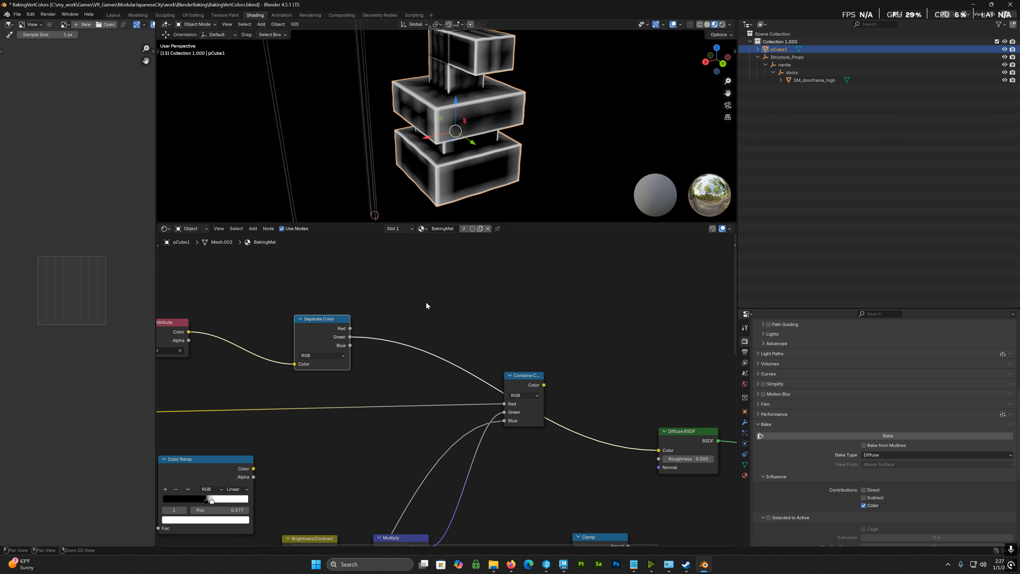
{"action": "mouse_move", "coordinate": [350, 345]}
{"action": "left_mouse_down"}
{"action": "mouse_move", "coordinate": [496, 342]}
{"action": "mouse_move", "coordinate": [501, 312]}
{"action": "mouse_move", "coordinate": [677, 432]}
{"action": "left_mouse_up"}
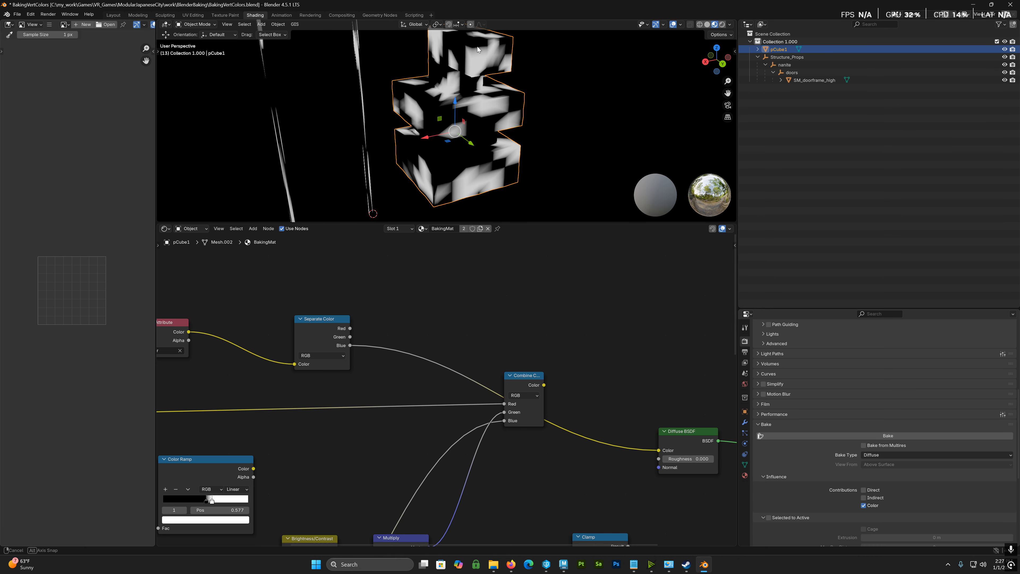
{"action": "mouse_move", "coordinate": [477, 46]}
{"action": "middle_mouse_down"}
{"action": "mouse_move", "coordinate": [389, 66]}
{"action": "mouse_move", "coordinate": [456, 61]}
{"action": "middle_mouse_up"}
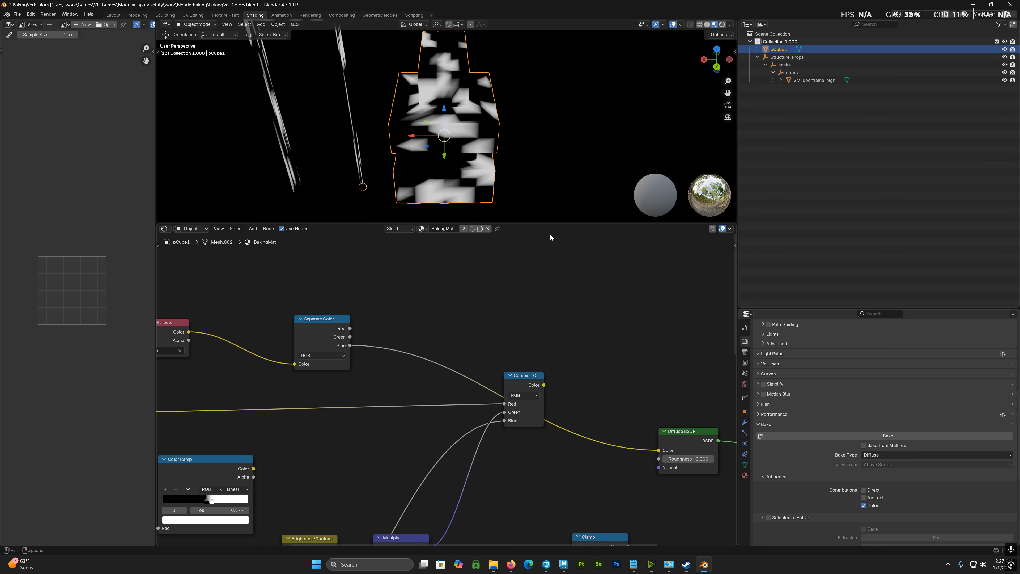
{"action": "middle_click_drag", "start_coordinate": [494, 193], "coordinate": [515, 173]}
{"action": "scroll", "coordinate": [478, 138], "scroll_direction": "down", "scroll_amount": 3}
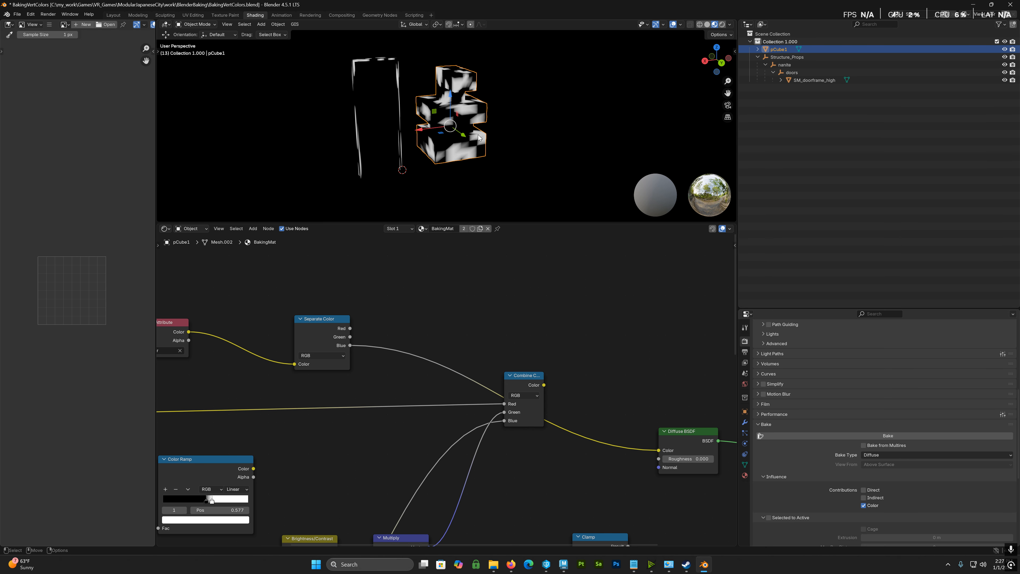
Deselect the block mesh
{"action": "left_click", "coordinate": [17, 14]}
{"action": "left_click", "coordinate": [284, 126]}
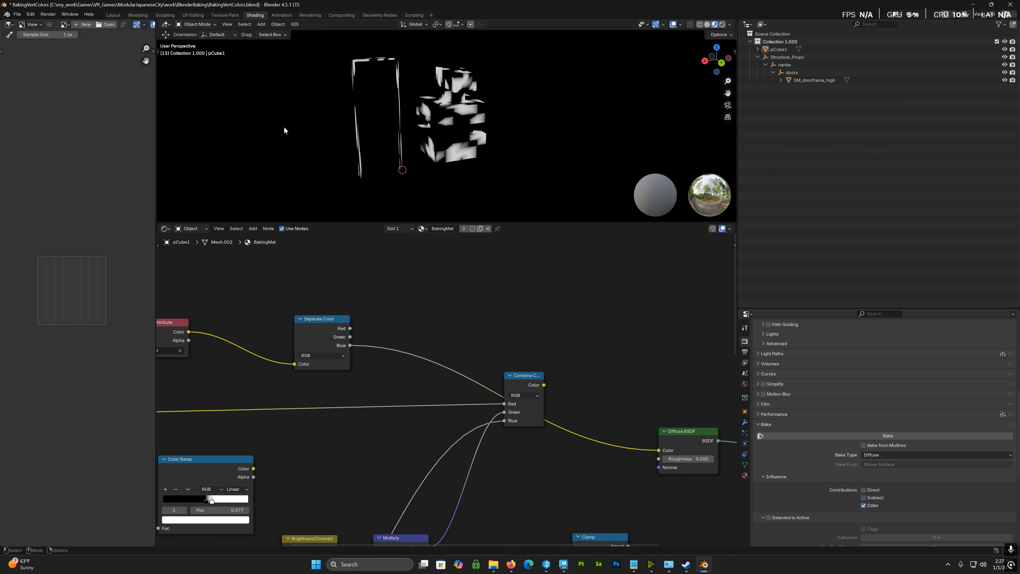